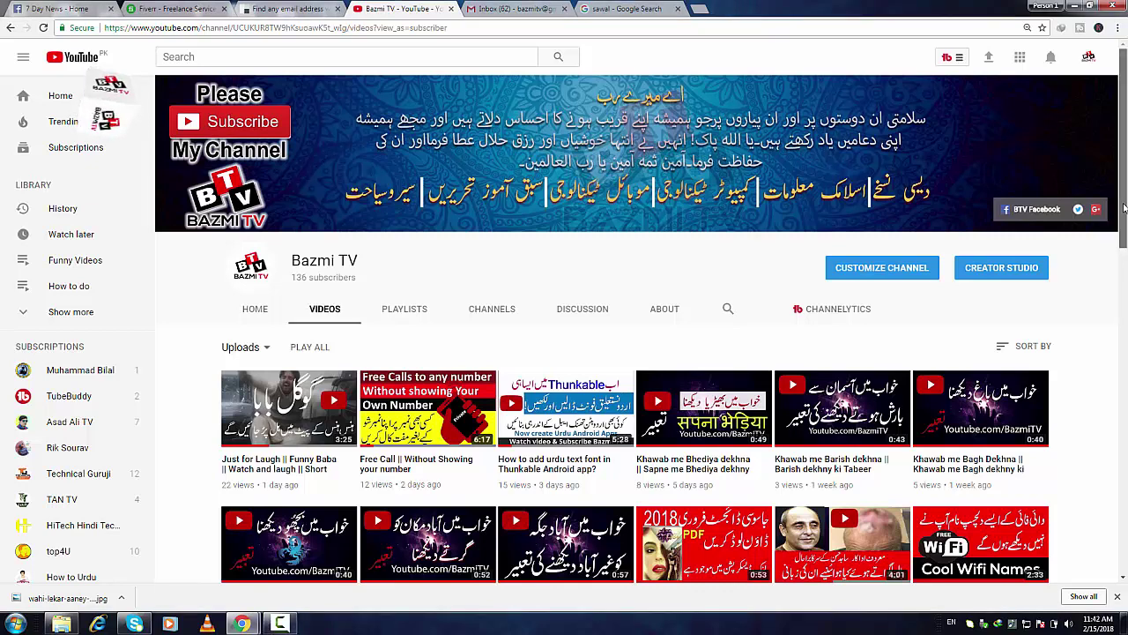
left_click_drag(1124, 204, 1124, 232)
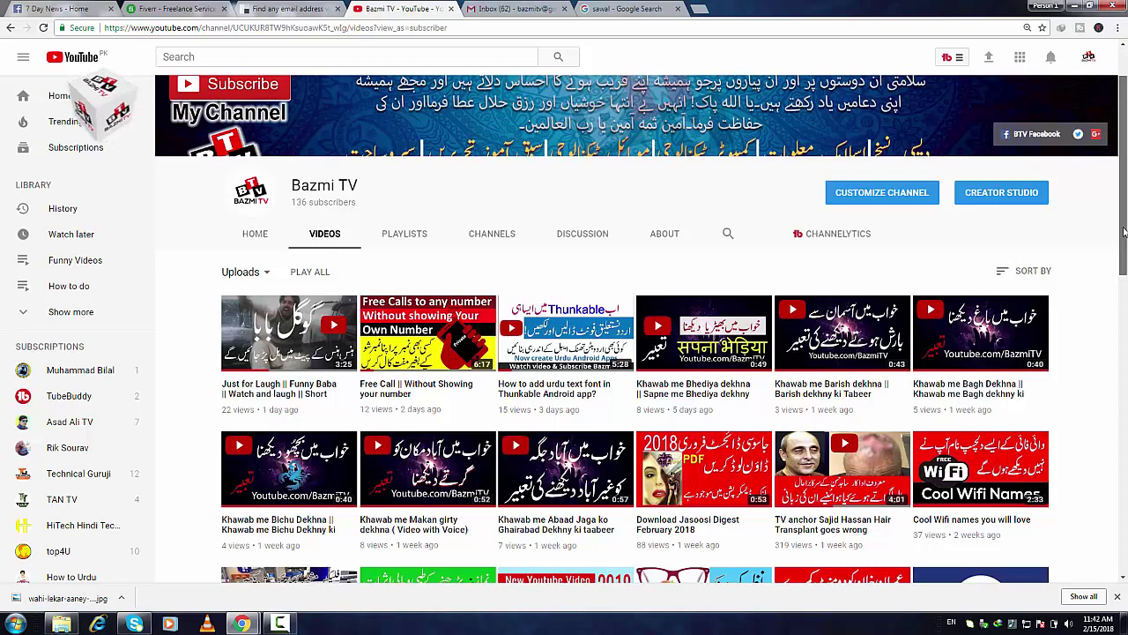
left_click_drag(1124, 232, 1126, 182)
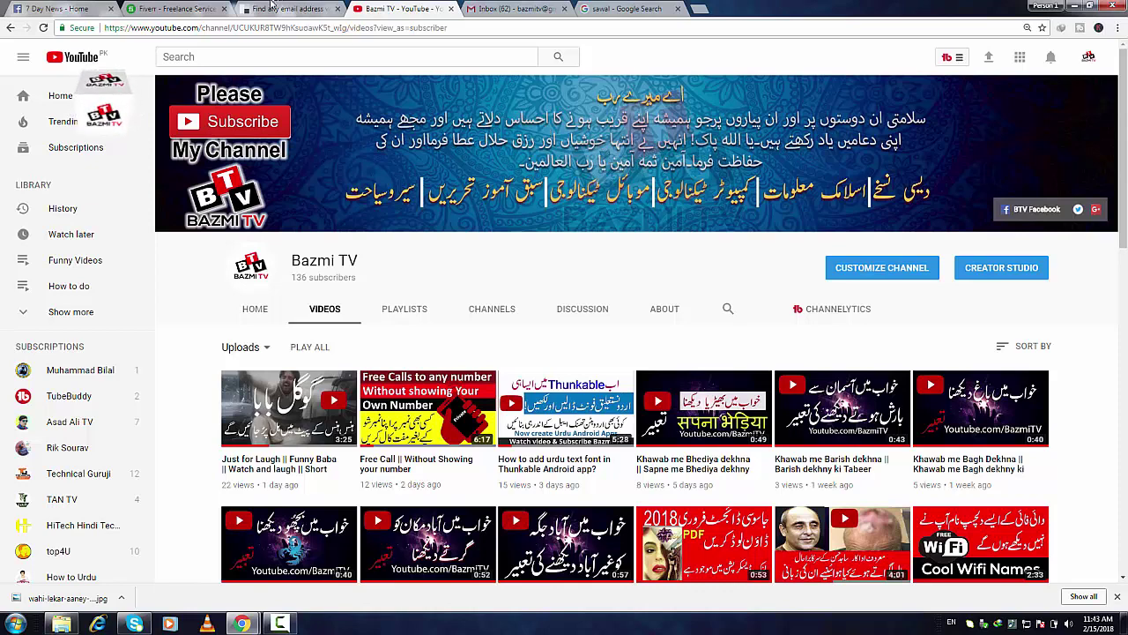
left_click(160, 7)
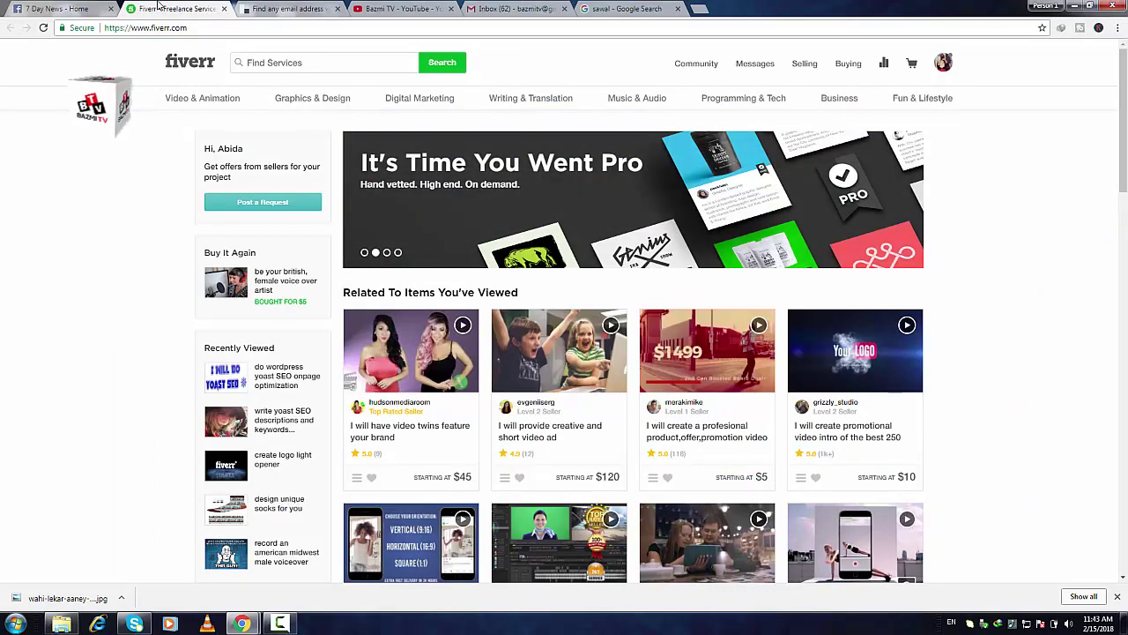
Install the Clearbit Connect extension for Gmail from the connect.clearbit.com page and approve adding it to the browser.
left_click(262, 6)
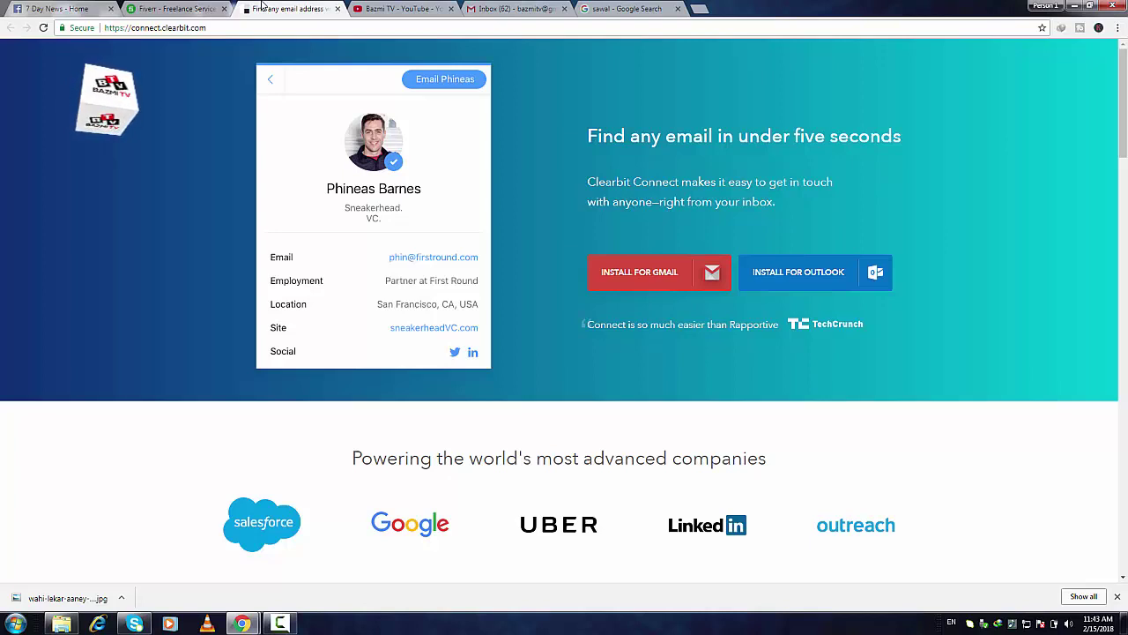
left_click(654, 276)
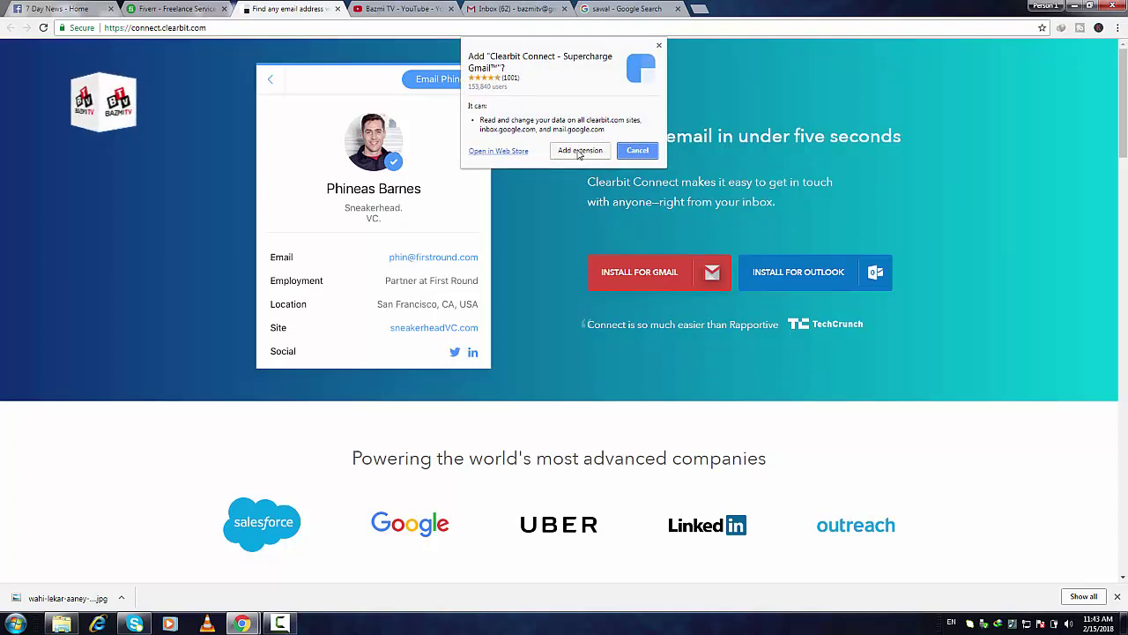
left_click(579, 150)
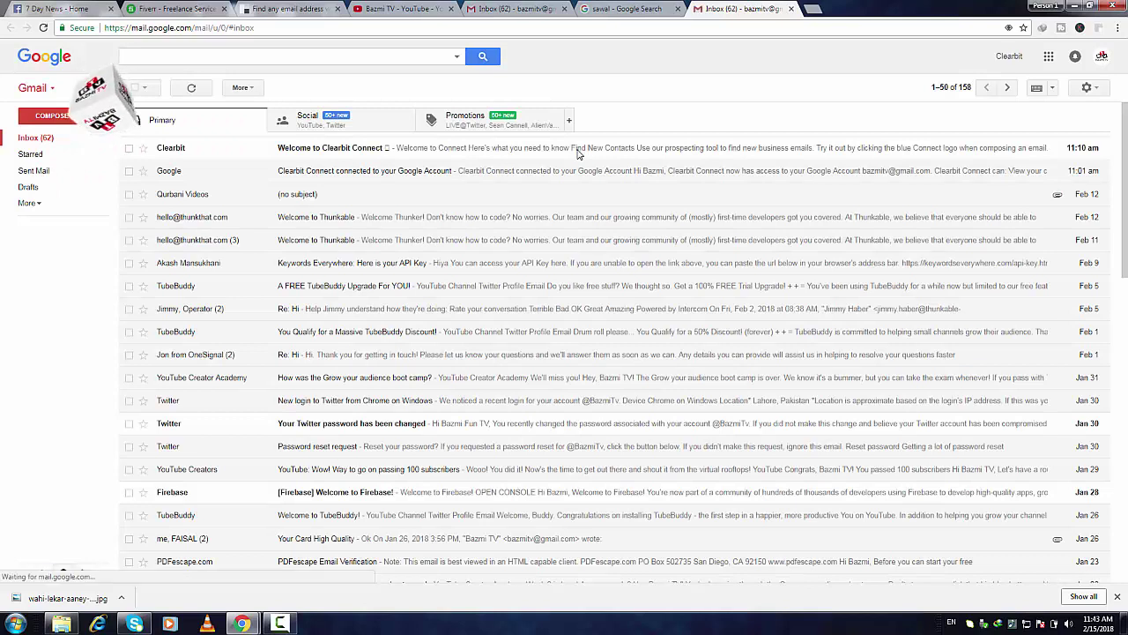
Use Clearbit's Find Emails to search for "dell", choose the dell.com company, and view the contact details of its VP, Digital Experience.
left_click(1003, 60)
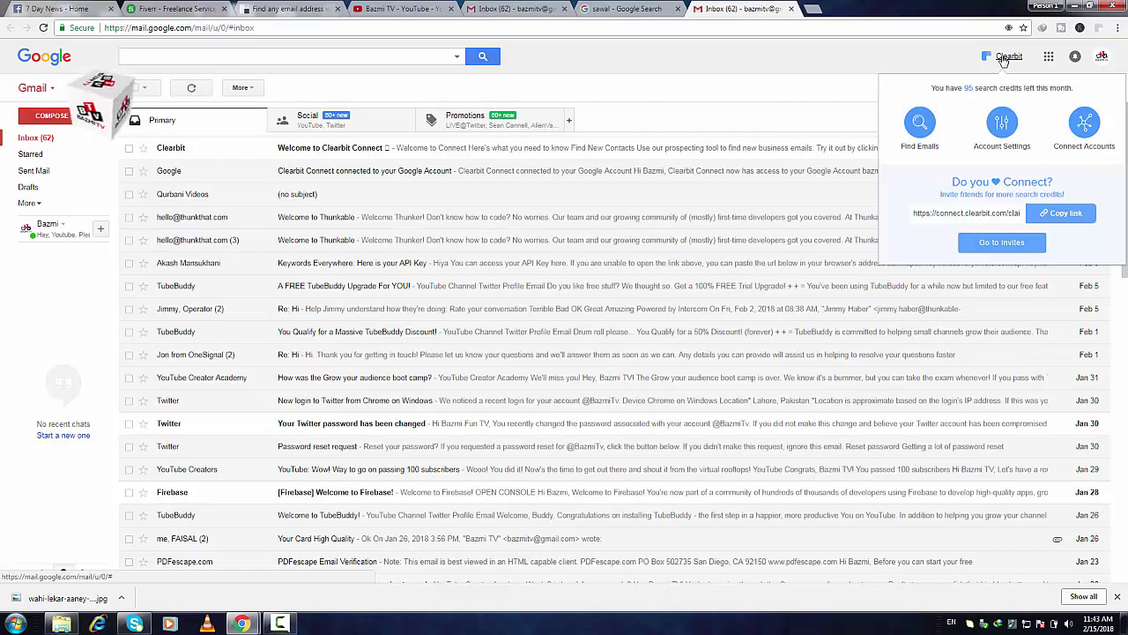
left_click(920, 127)
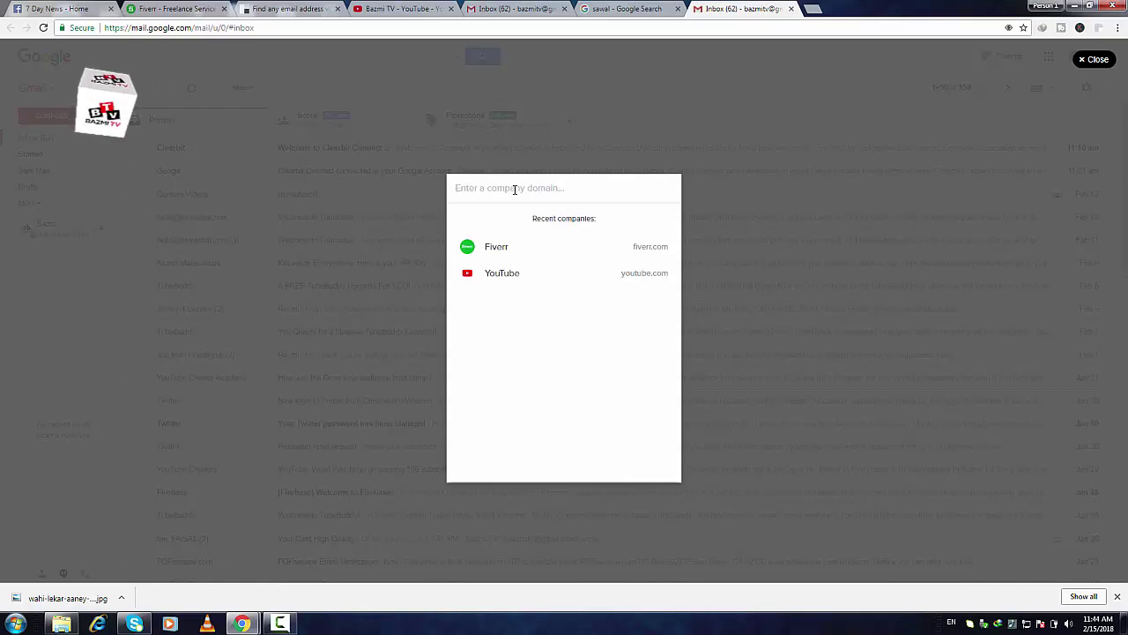
type("dell")
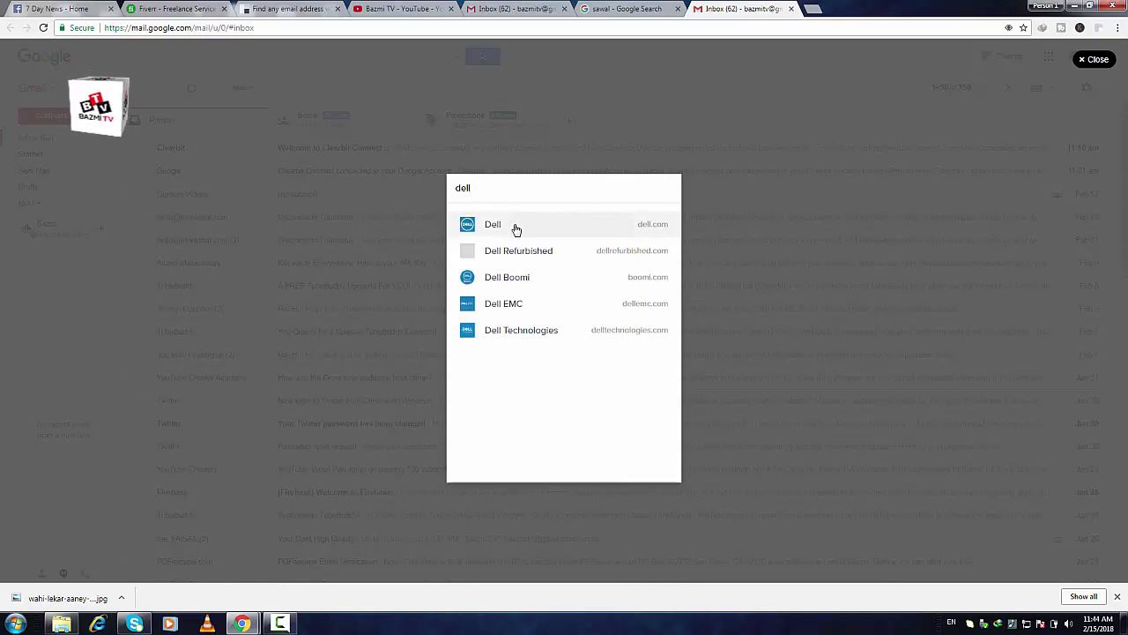
left_click(516, 228)
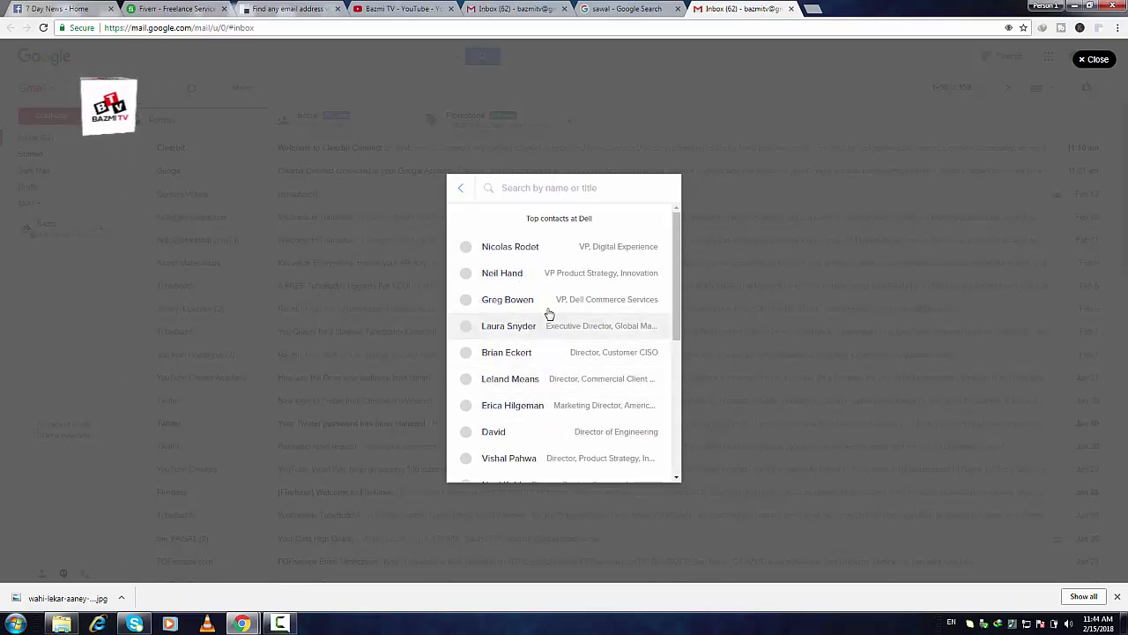
left_click(548, 248)
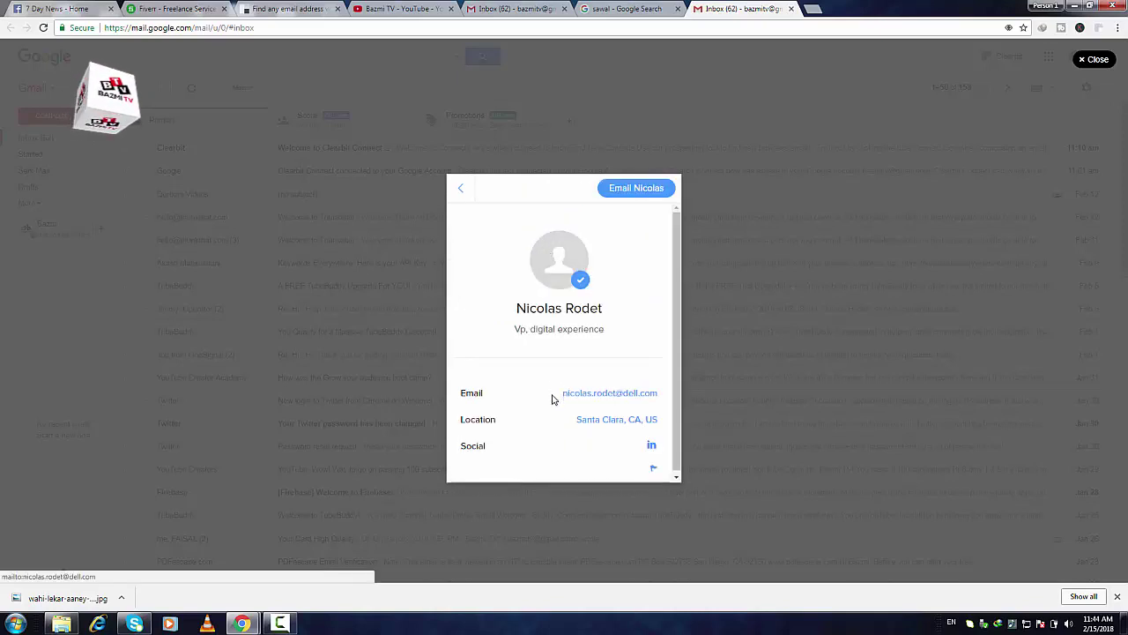
Start a new email to the Dell VP from the contact card, dismiss the business contacts tip, and close the message as a draft.
left_click(626, 188)
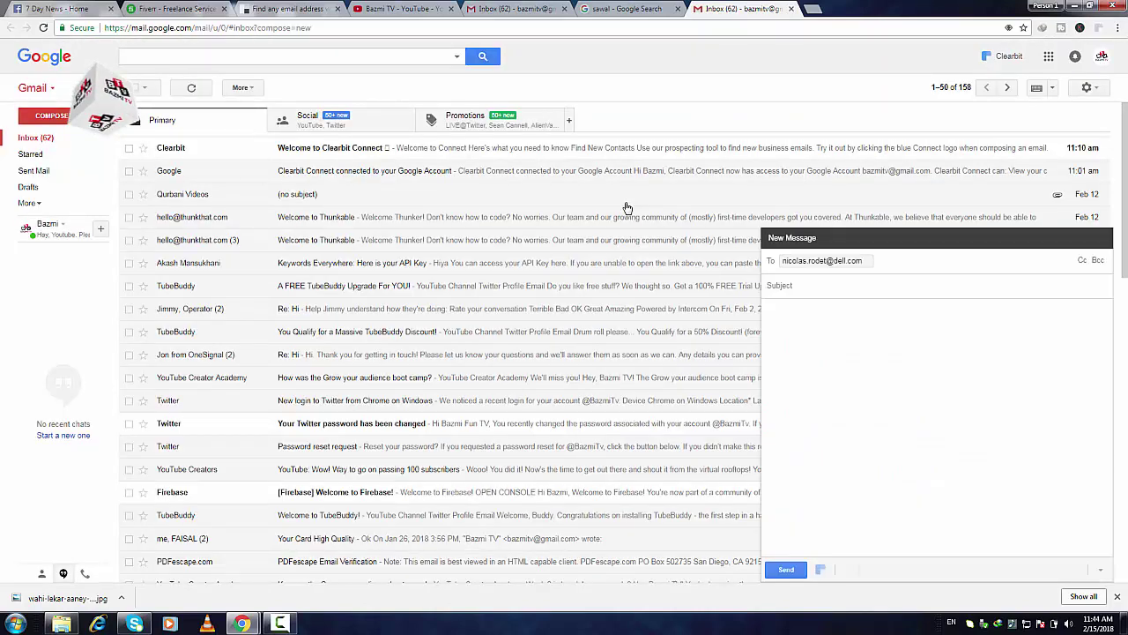
left_click(871, 270)
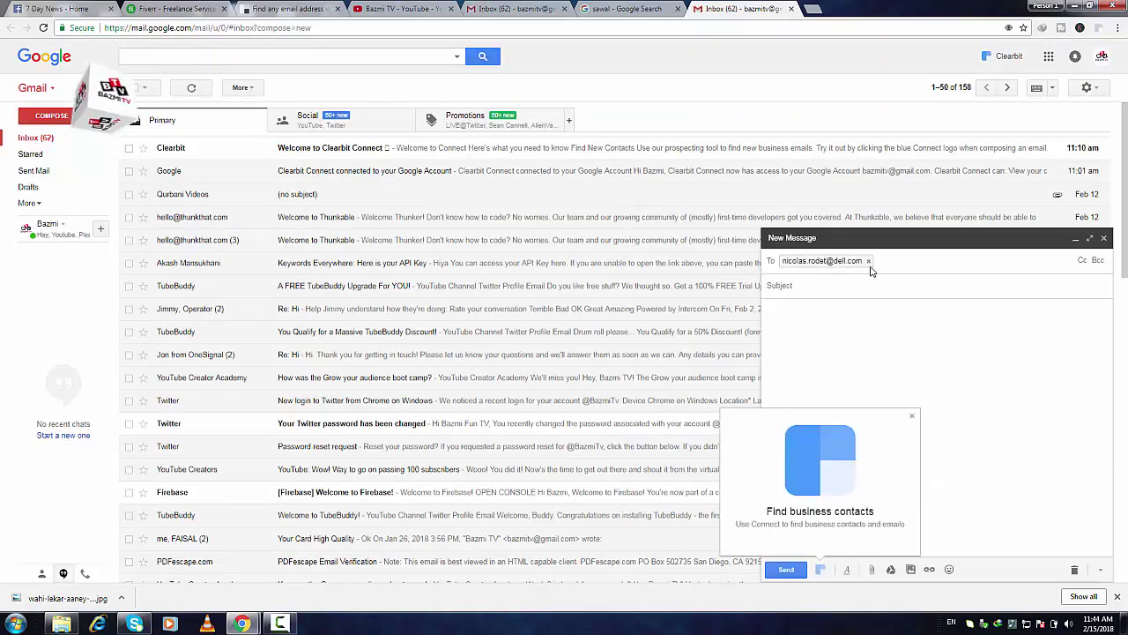
mouse_move(870, 267)
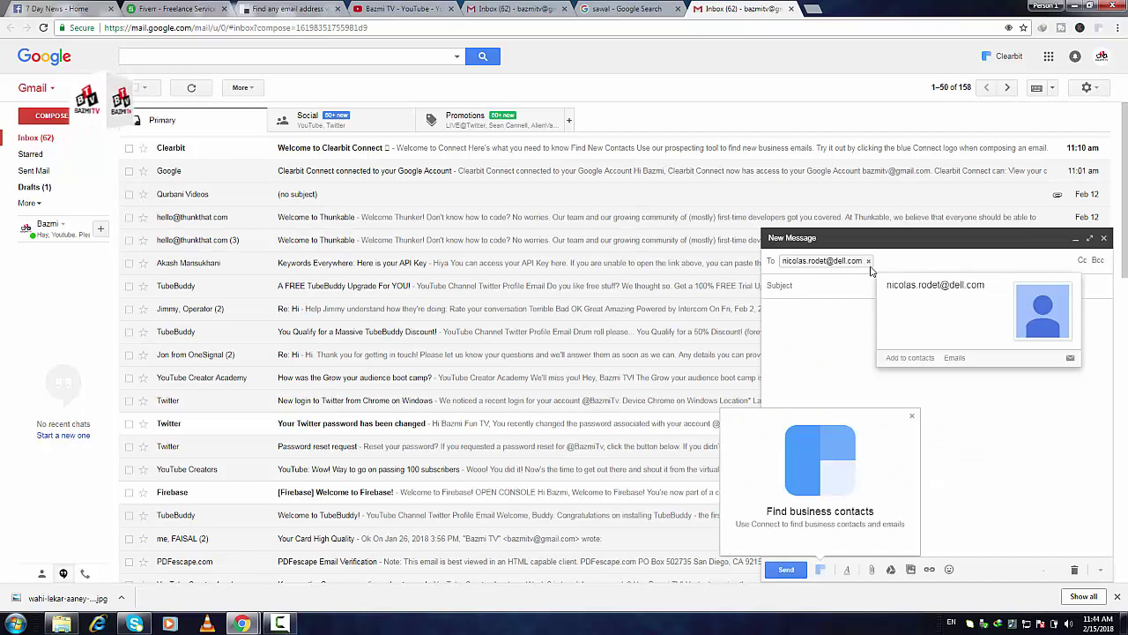
left_click(911, 421)
left_click(1103, 238)
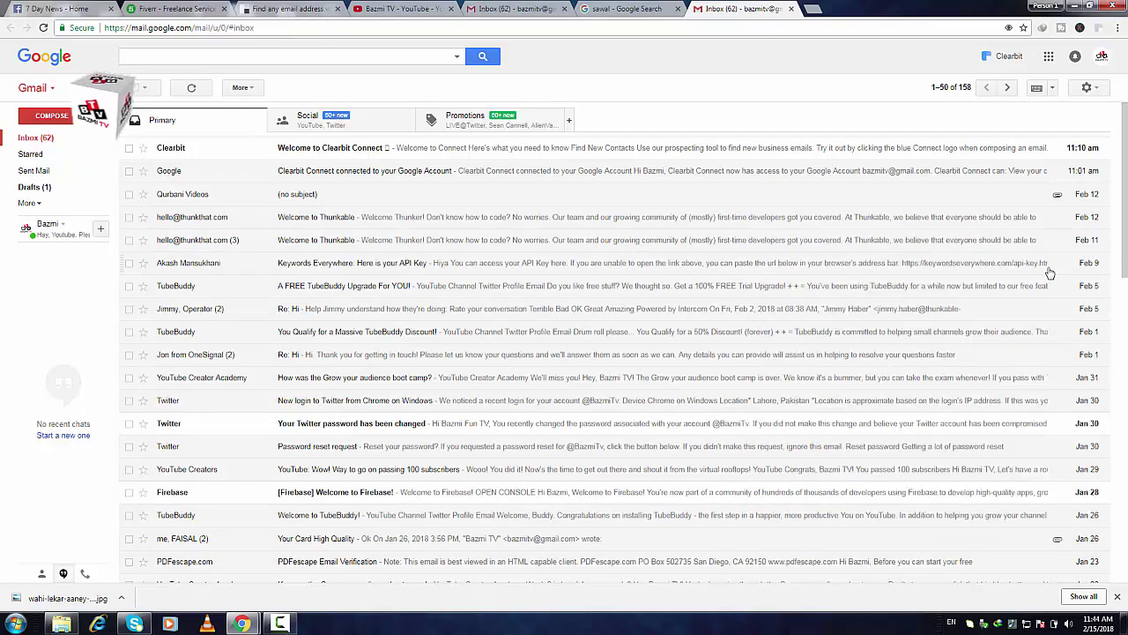
Reopen Clearbit's Find Emails, look up companies matching "face", and clear the query.
left_click(1004, 56)
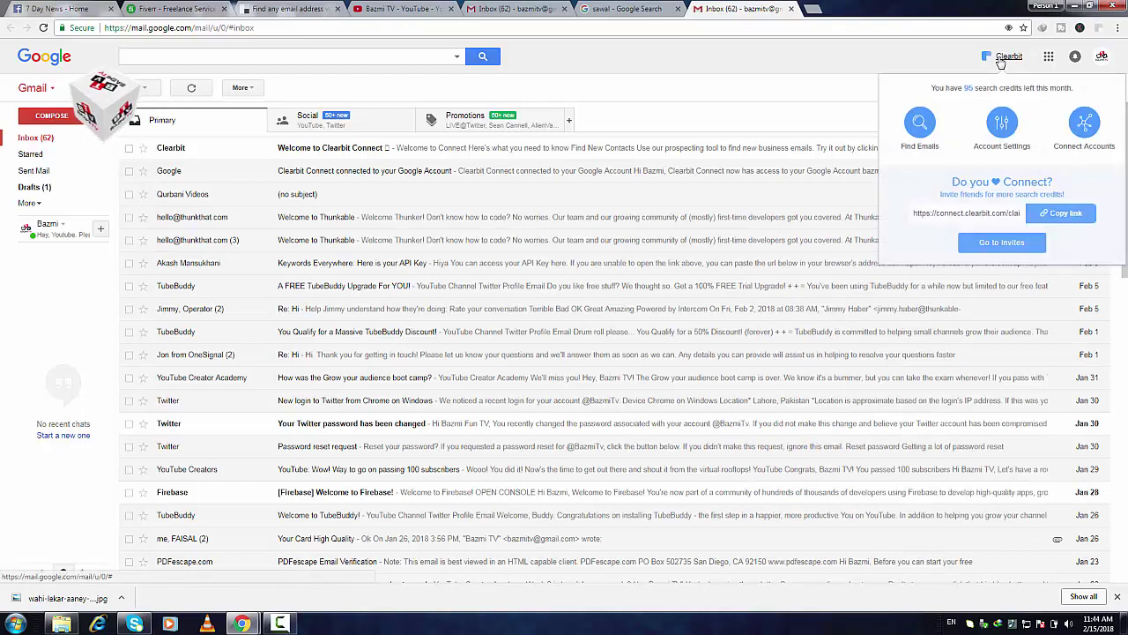
left_click(911, 125)
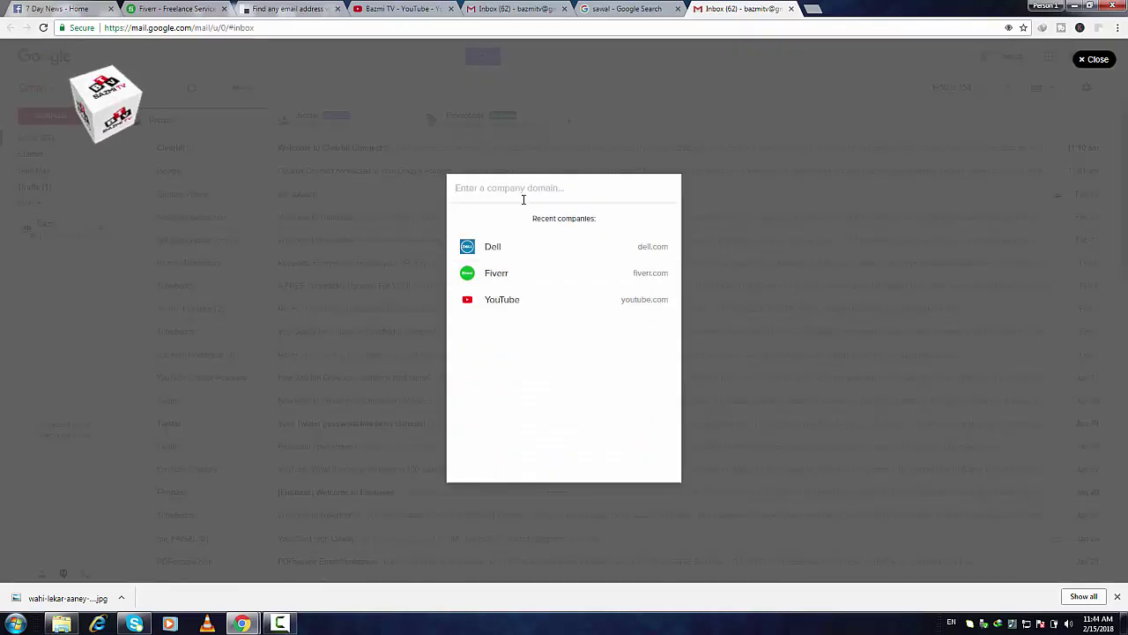
type("face")
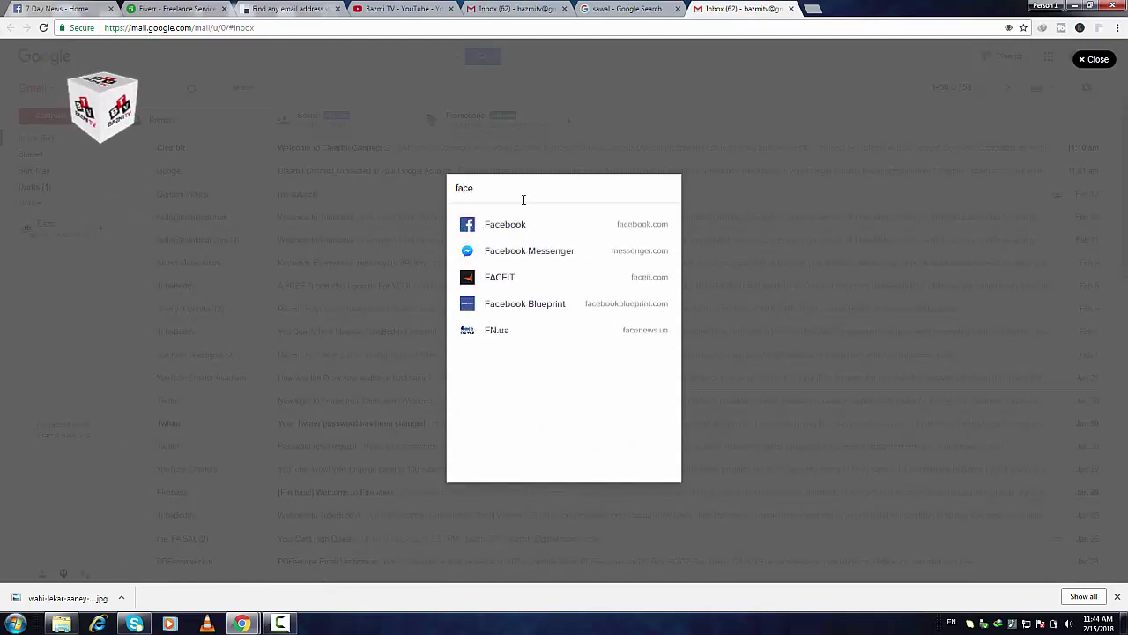
key("BackSpace")
key("BackSpace")
key("BackSpace")
key("BackSpace")
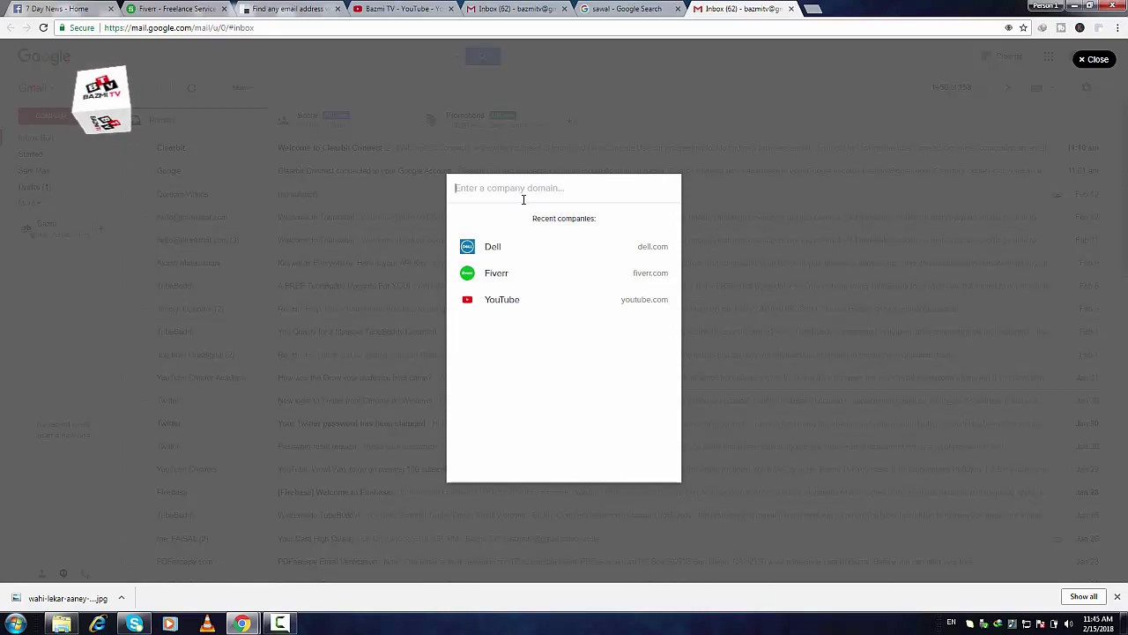
Search for the company "reddit", choose reddit.com, and view the contact details of its VP, People, Culture.
type("redi")
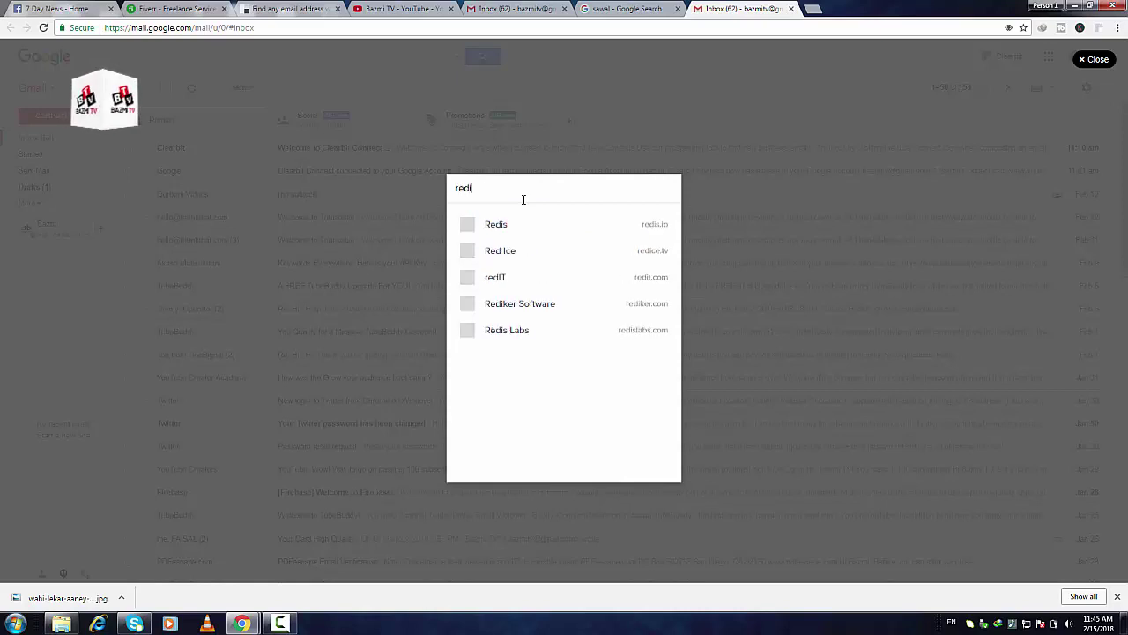
key("BackSpace")
type("dit")
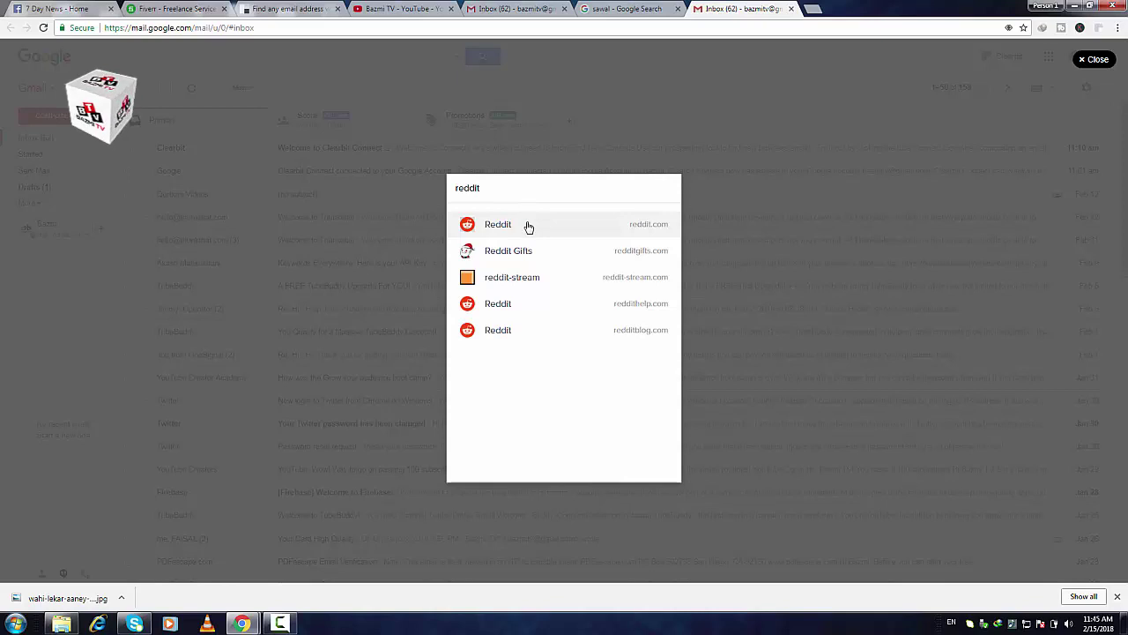
left_click(527, 226)
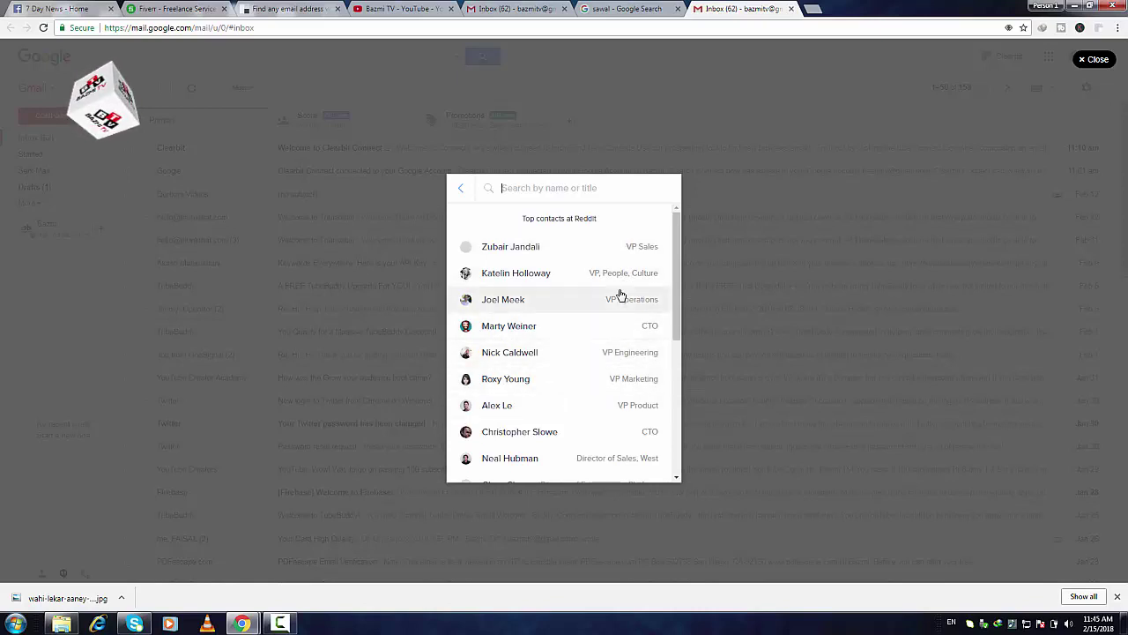
left_click(557, 284)
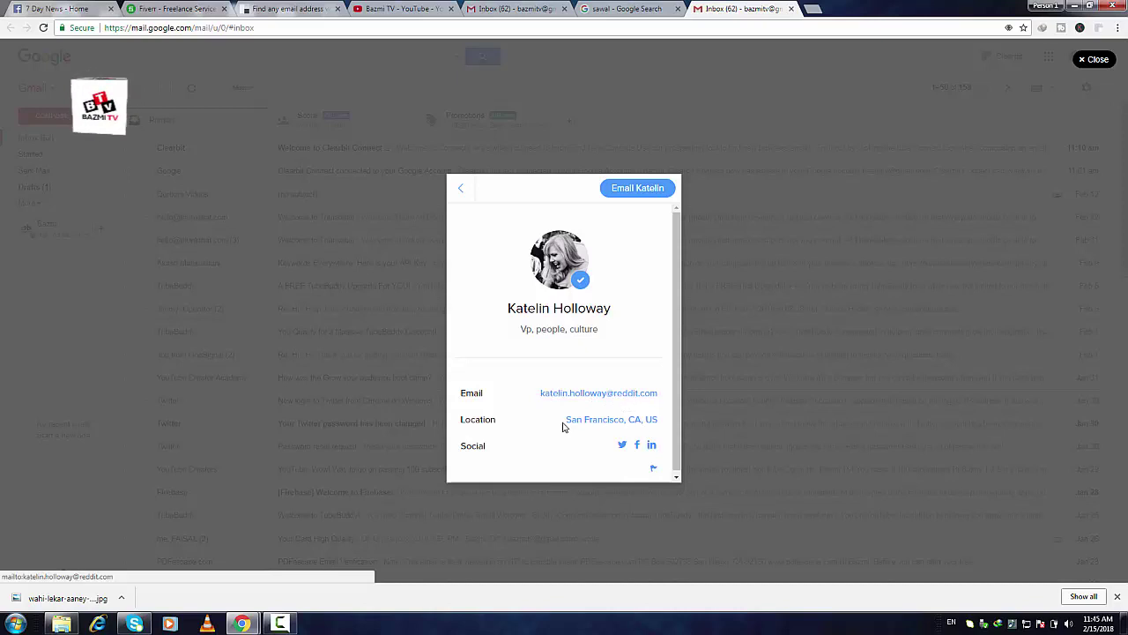
Return to the company search, look up "samsun", choose samsung.com, and view the contact details of its CMO.
left_click(459, 189)
left_click(459, 191)
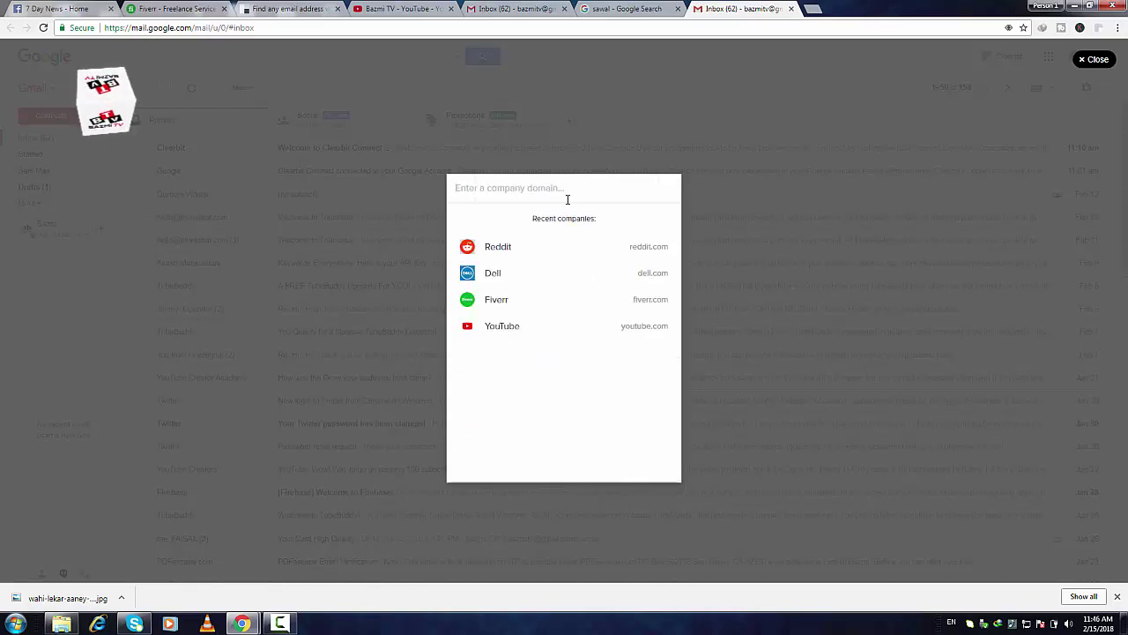
type("samsun")
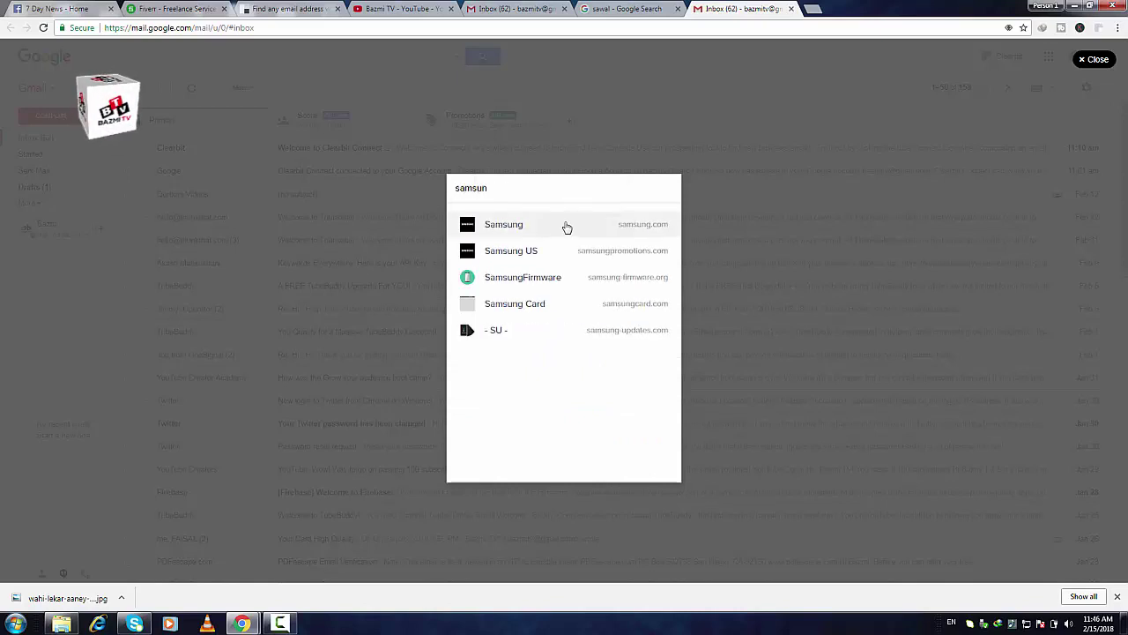
left_click(564, 225)
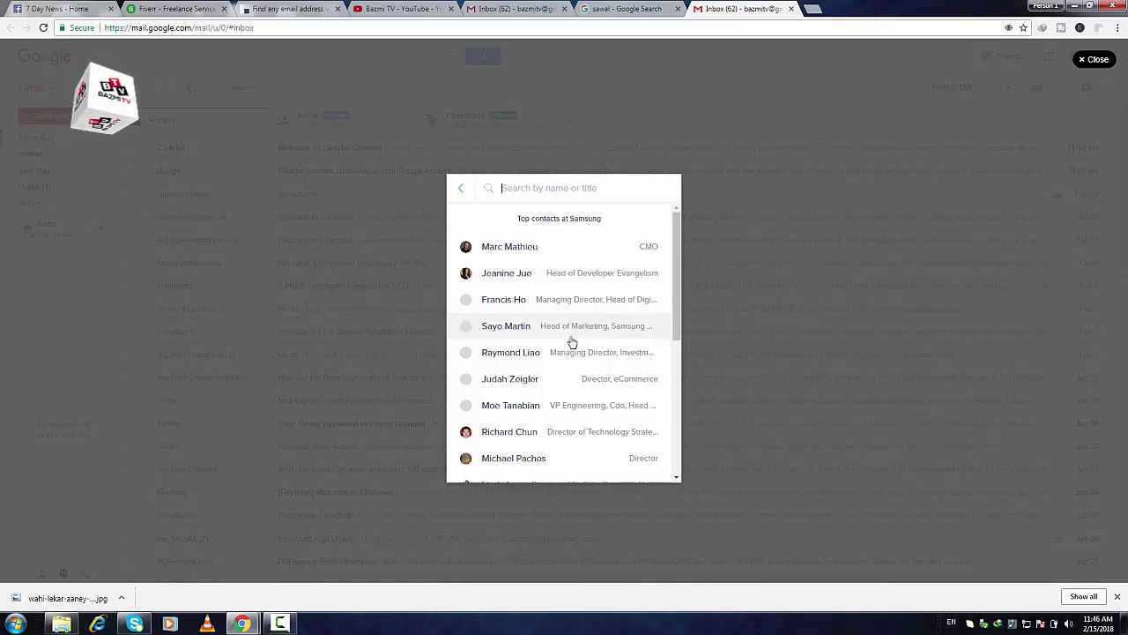
left_click(551, 248)
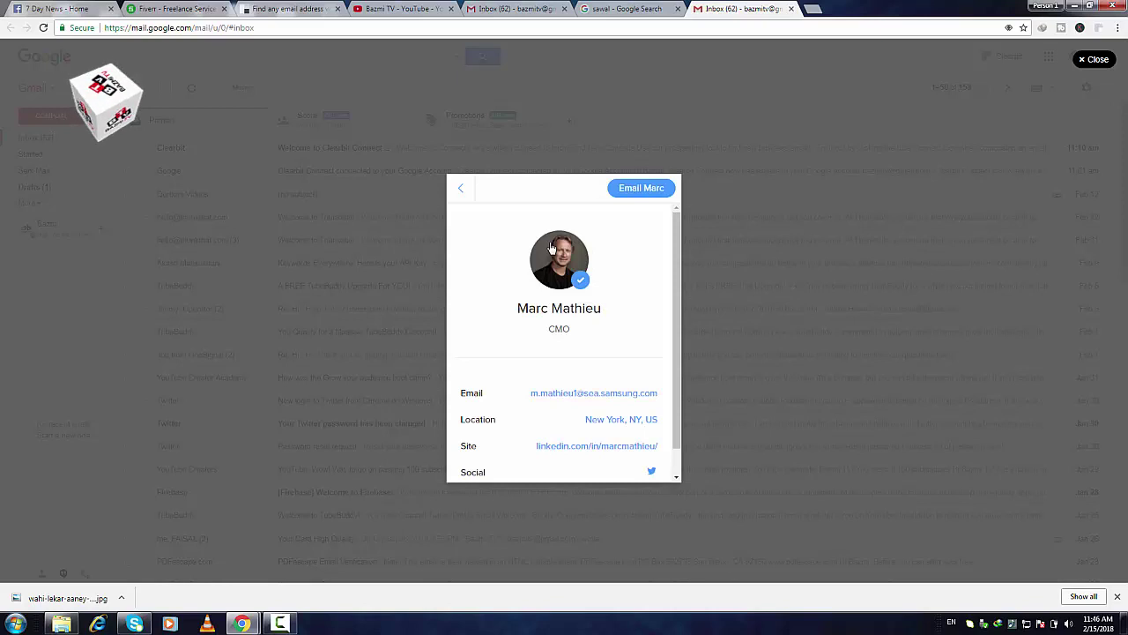
Start a new email to the Samsung CMO from the contact card and close the message, saving it as a draft.
left_click(635, 189)
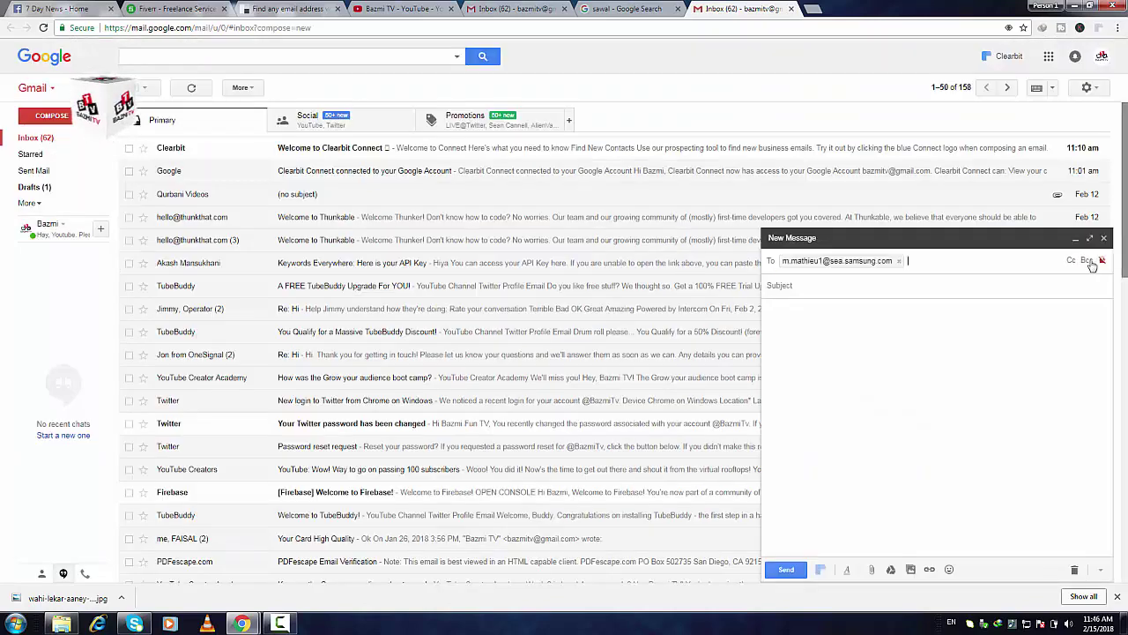
left_click(909, 287)
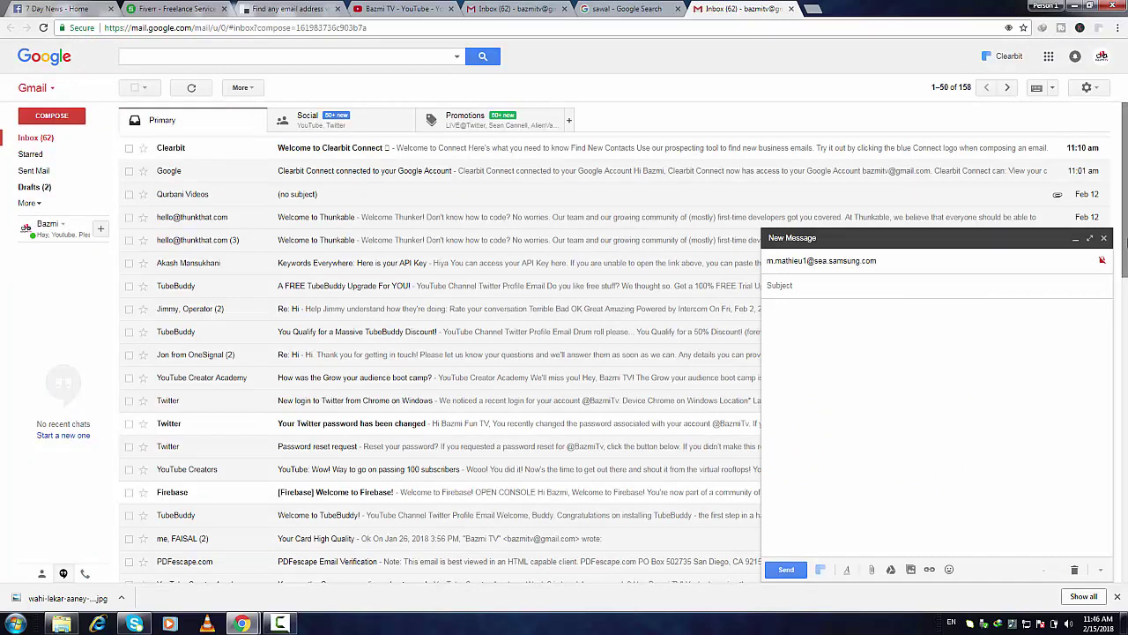
mouse_move(1104, 265)
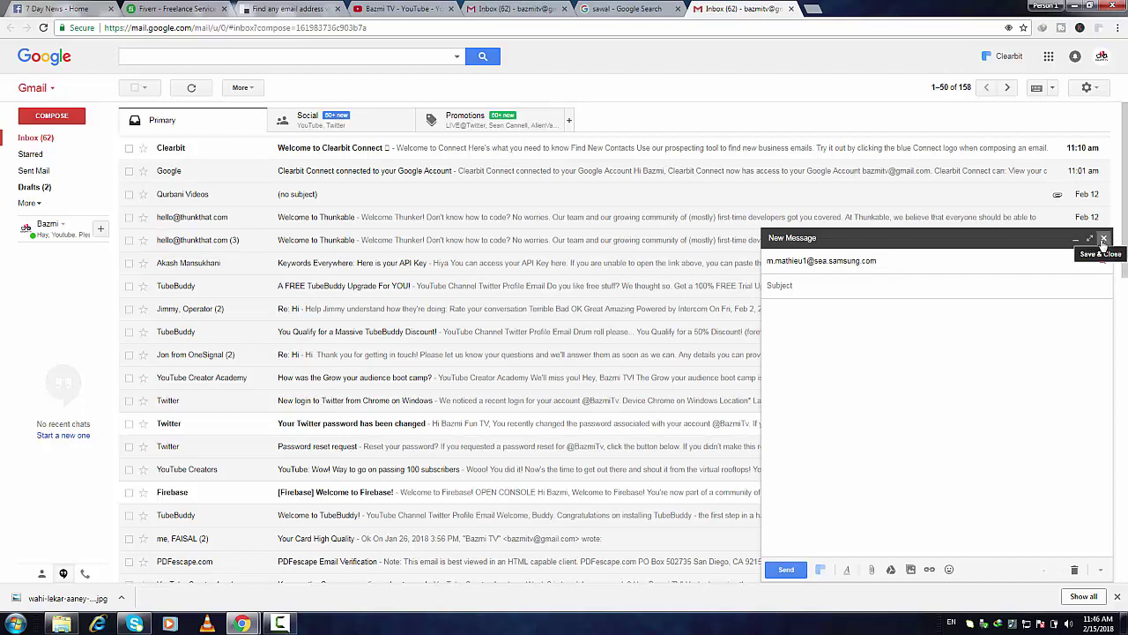
left_click(1103, 238)
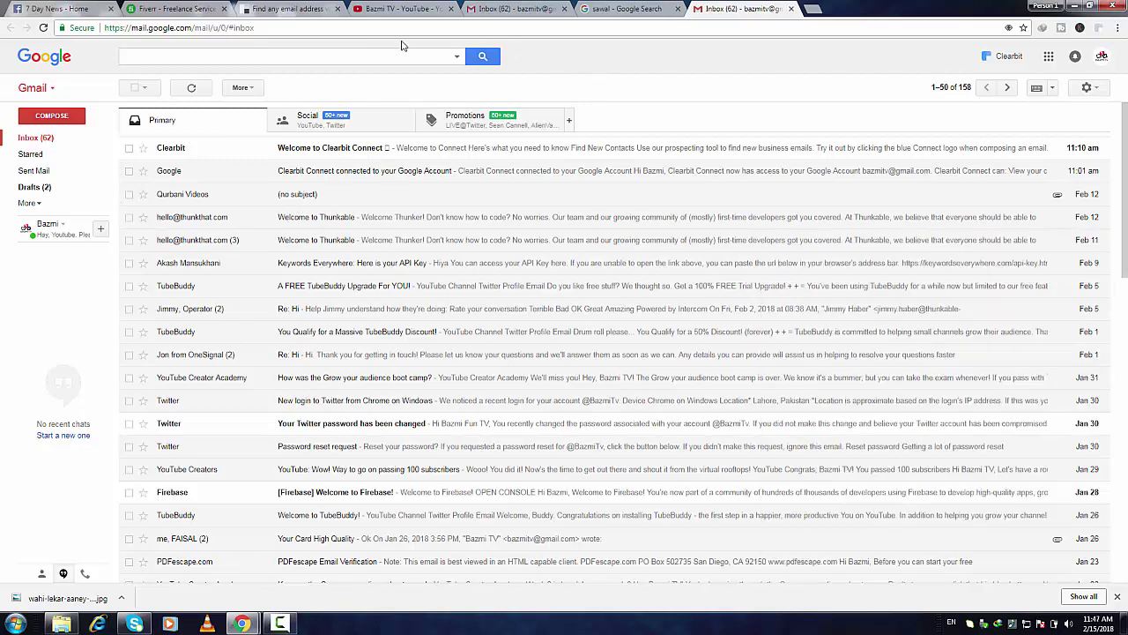